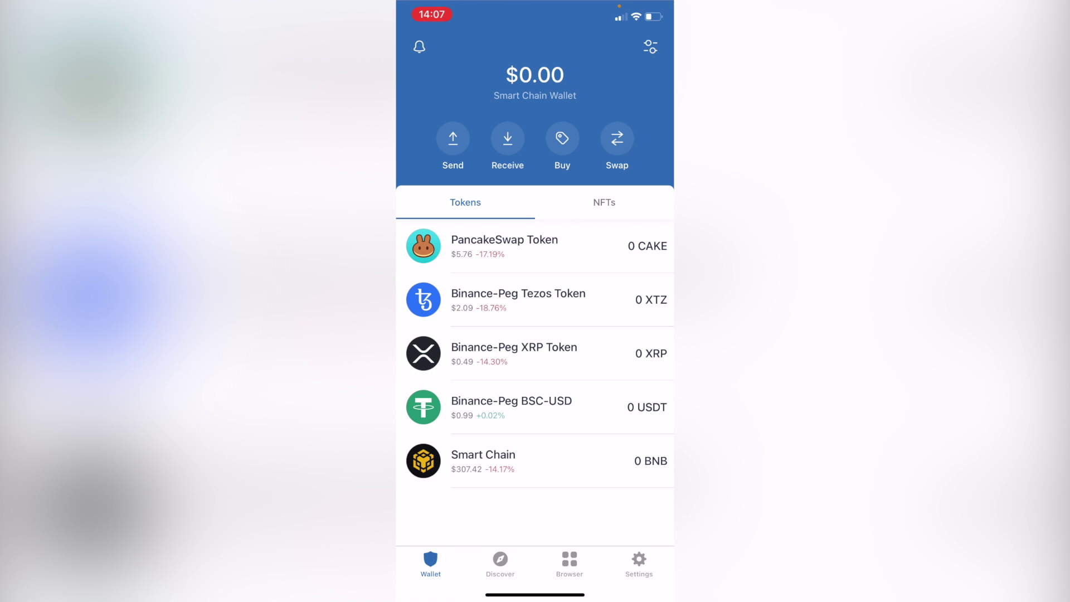
Open the built-in swap, search the pay-token list for eth, then close the list
click(617, 138)
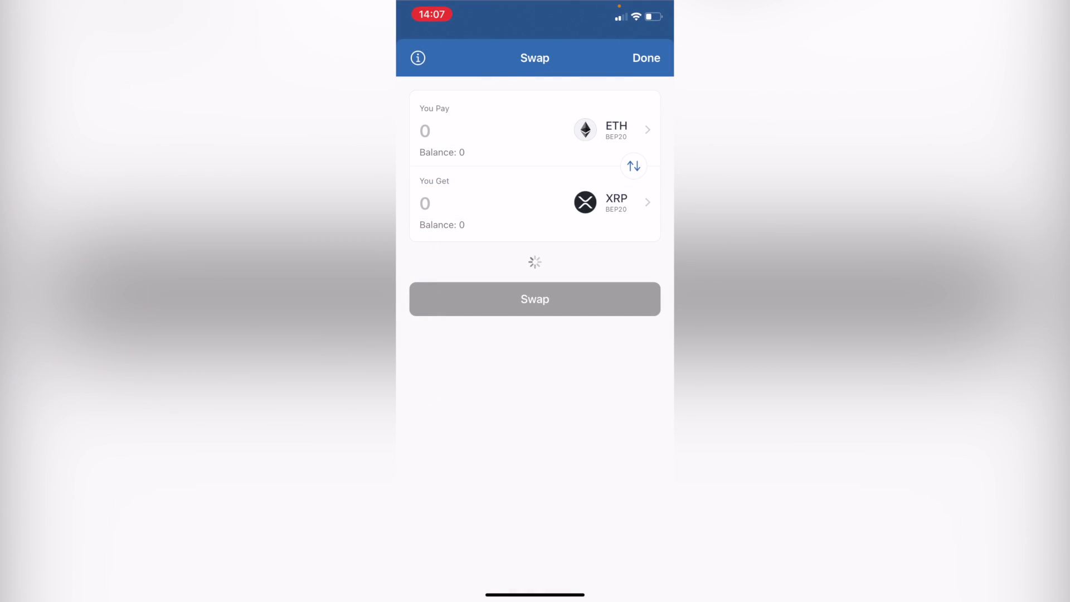
click(617, 129)
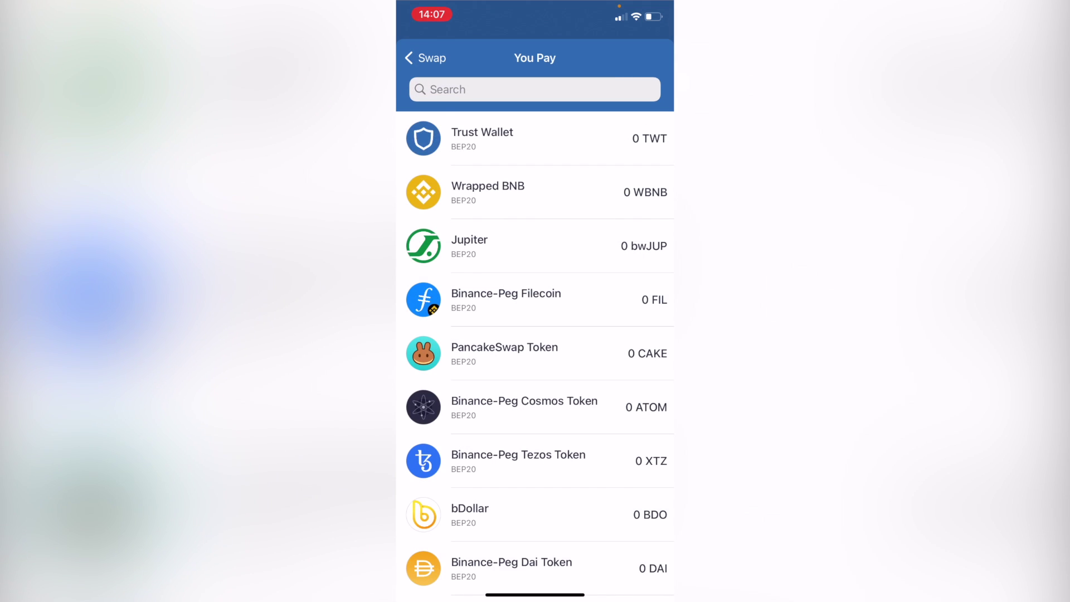
scroll(536, 351, down, 5)
click(535, 89)
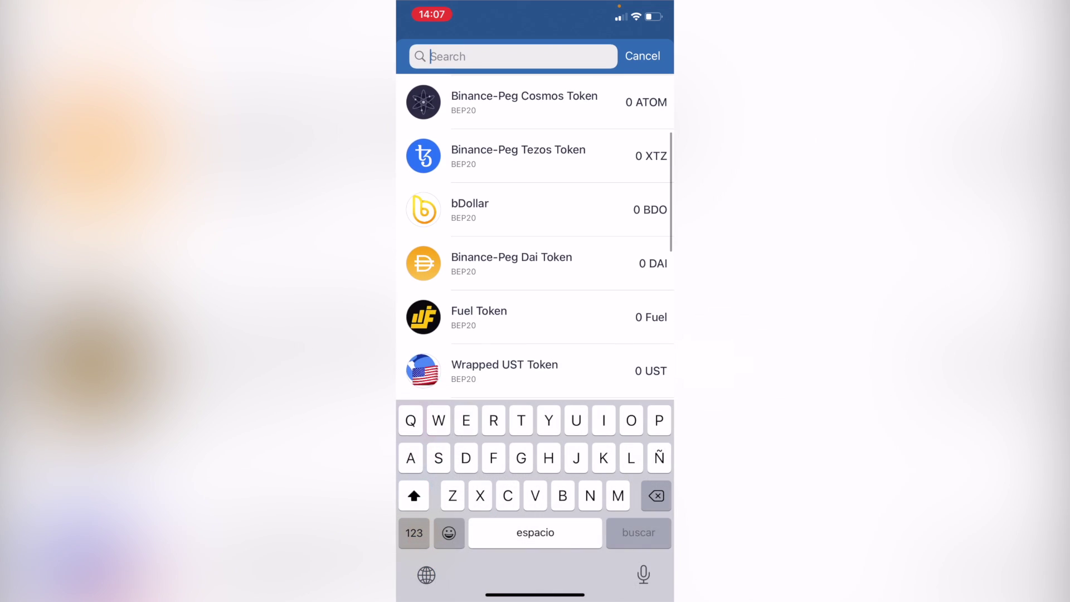
text(eth)
click(644, 53)
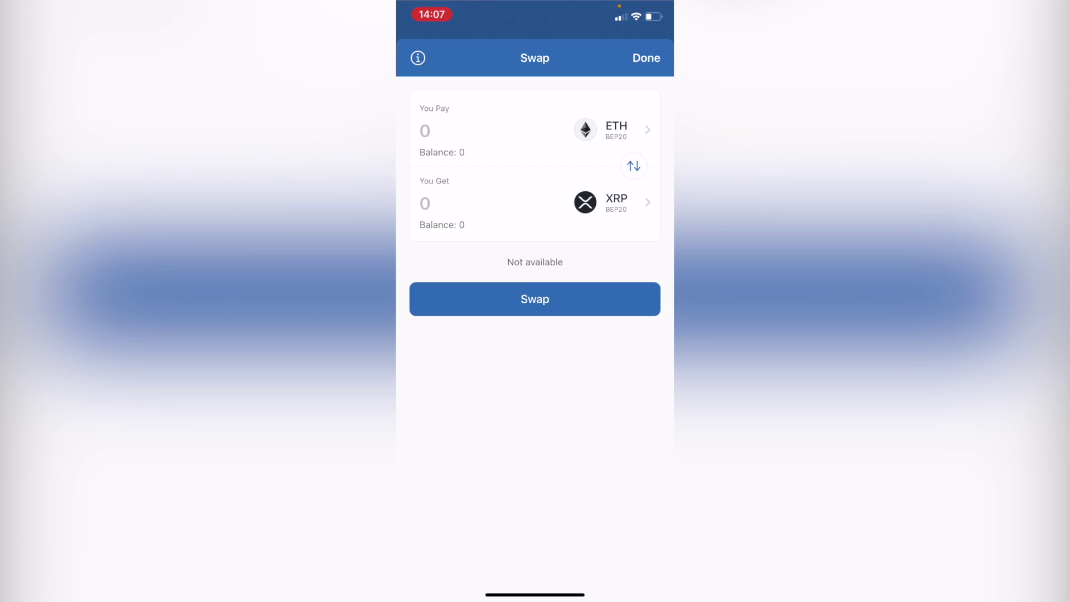
Search the receive-token list for TRX, find no assets, and back out of the swap
click(617, 201)
scroll(535, 352, down, 5)
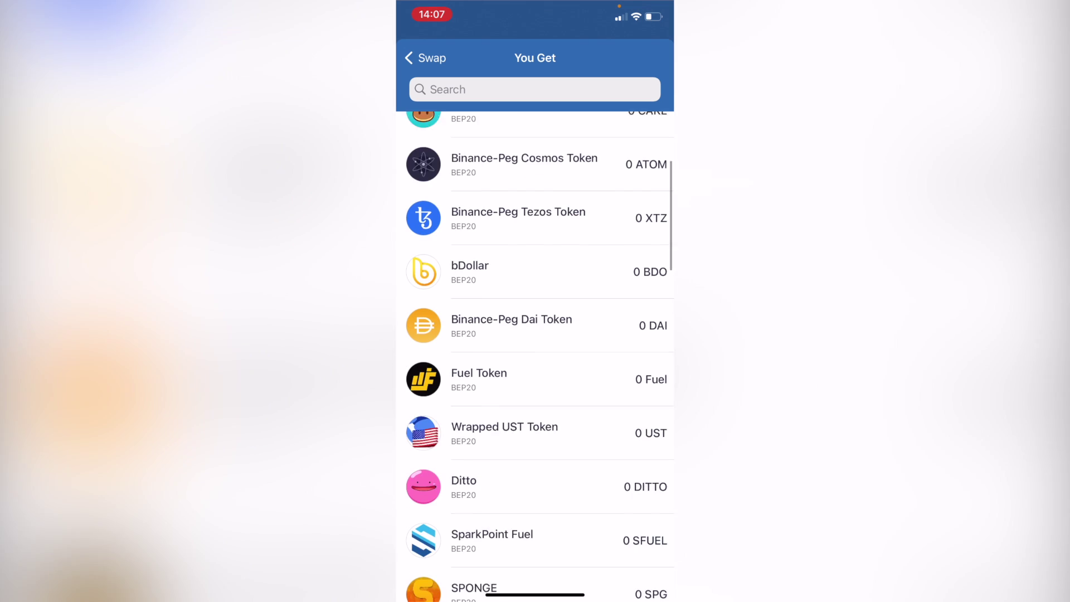
scroll(536, 351, down, 5)
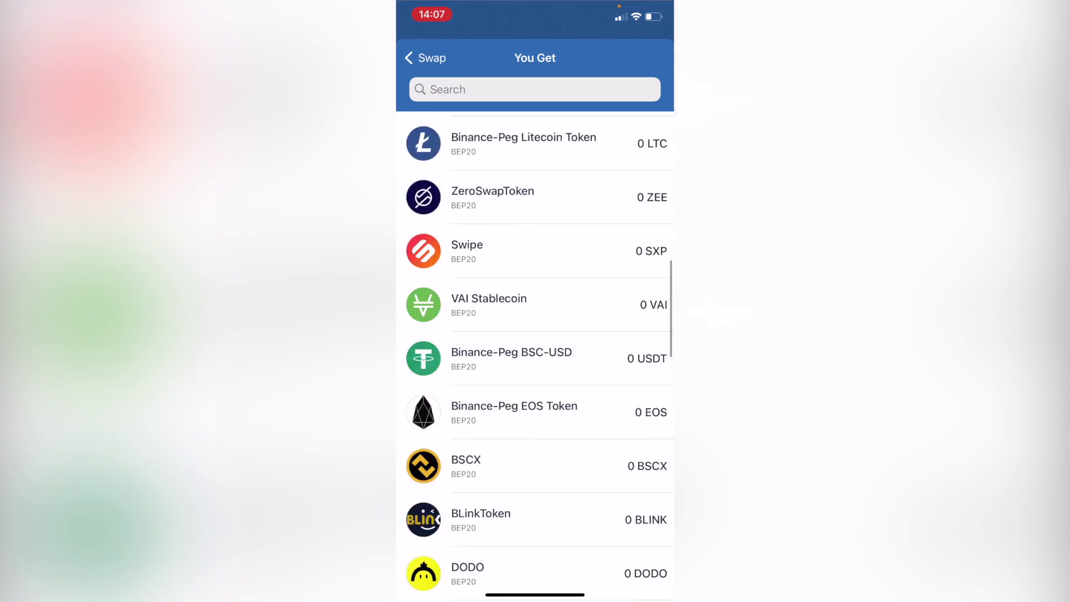
click(409, 58)
click(536, 89)
text(Trx)
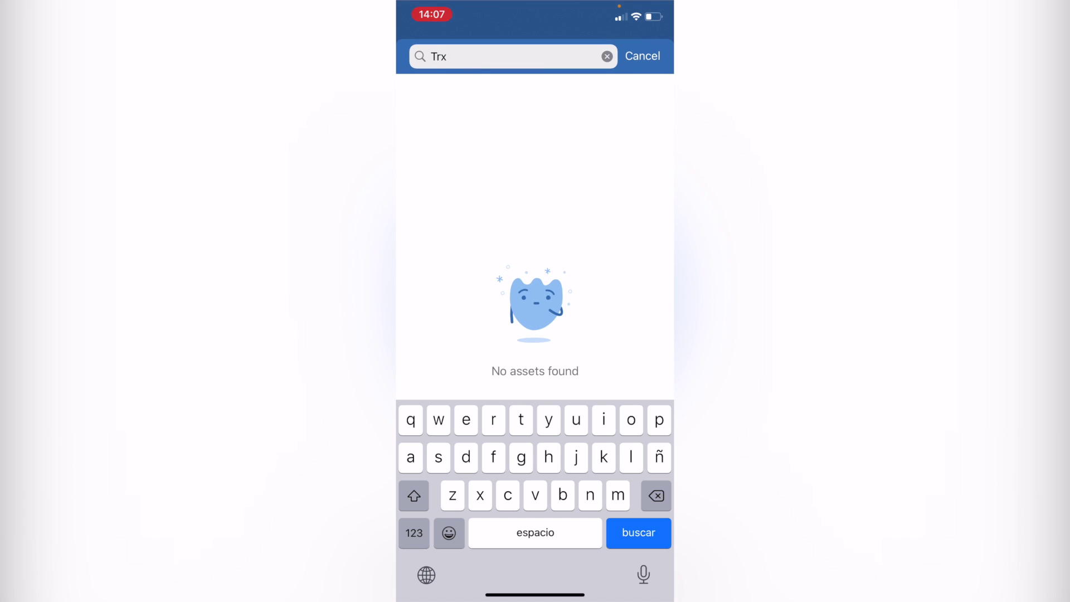
click(642, 56)
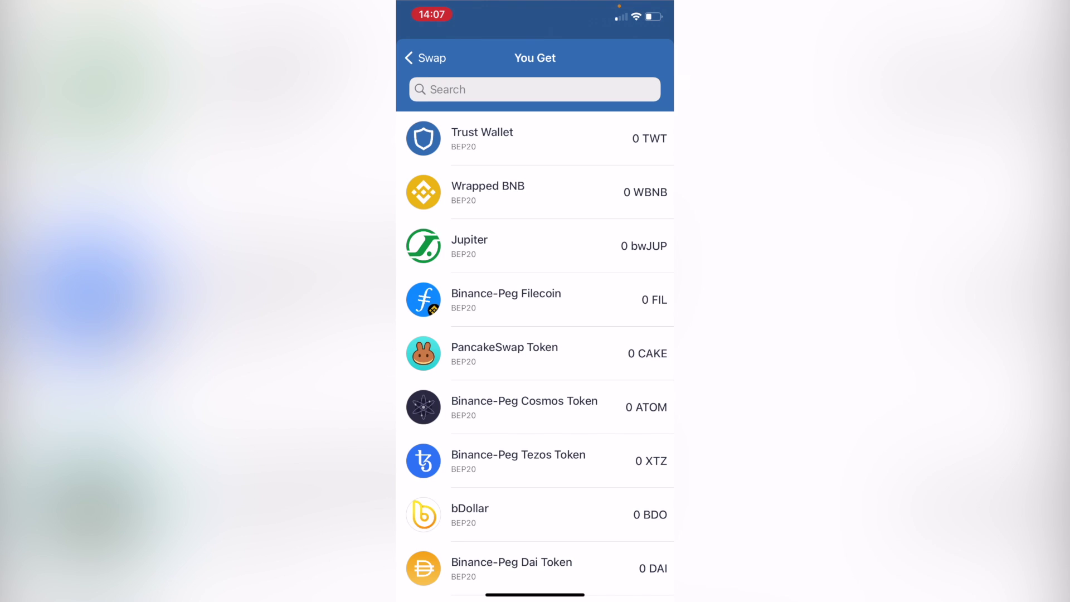
drag(400, 335, 670, 334)
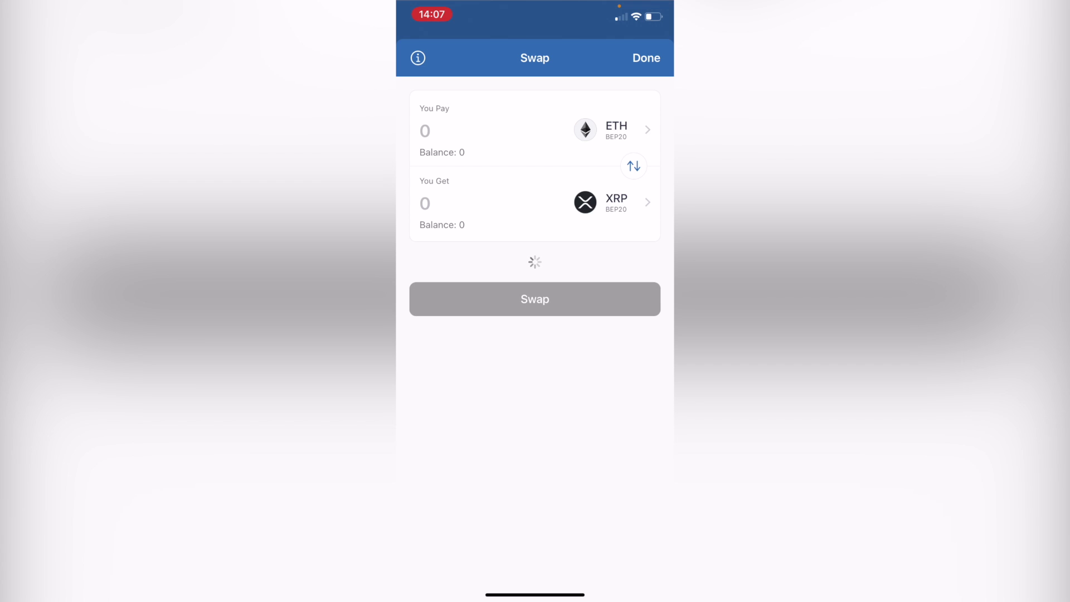
Reopen PancakeSwap from browser history and connect the Smart Chain Wallet to it
click(647, 57)
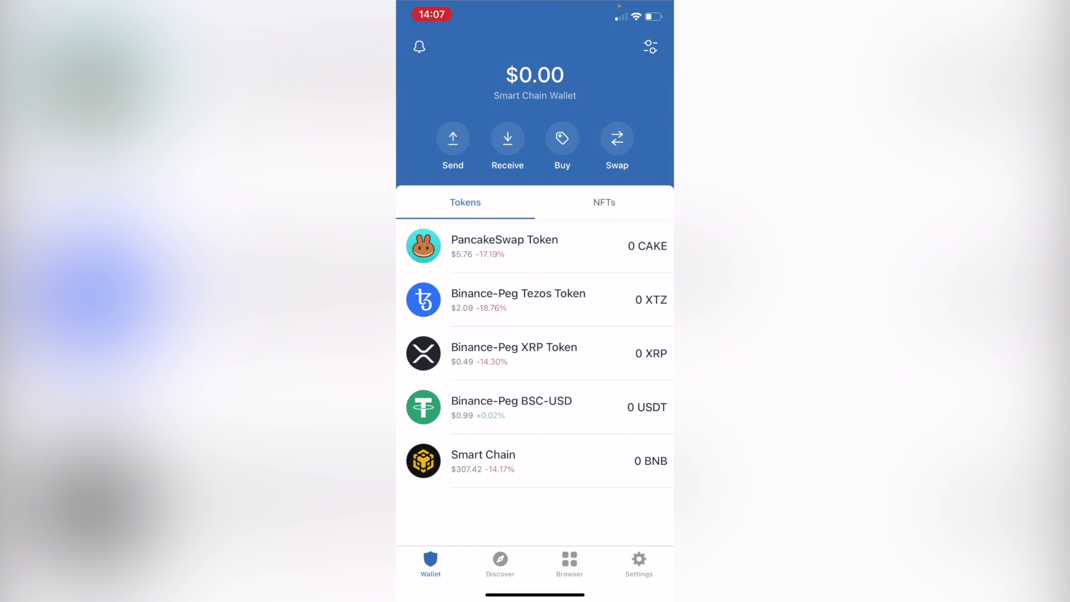
click(570, 564)
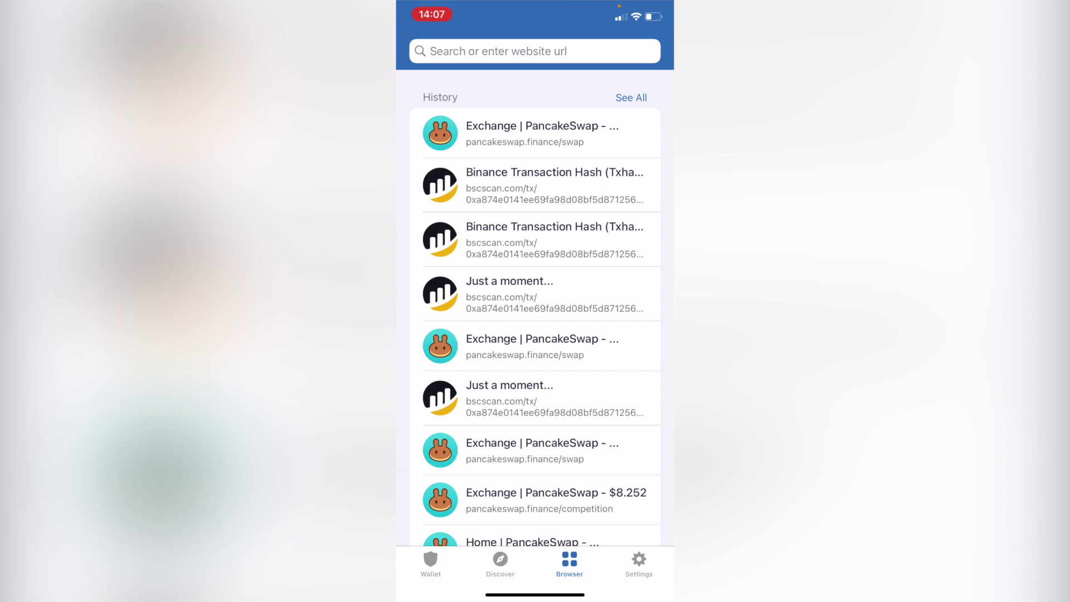
click(535, 133)
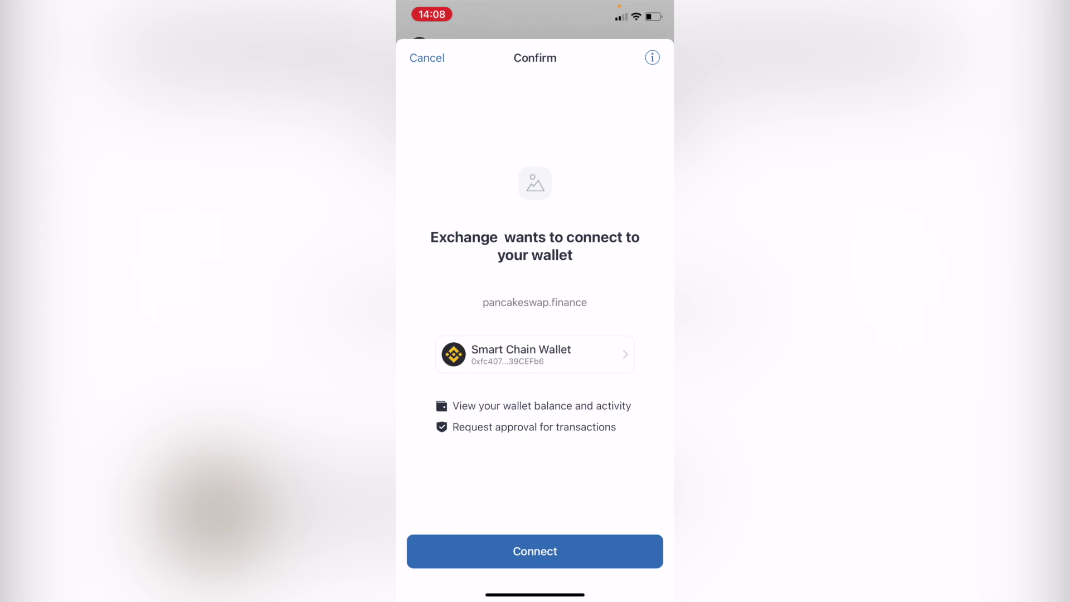
click(536, 551)
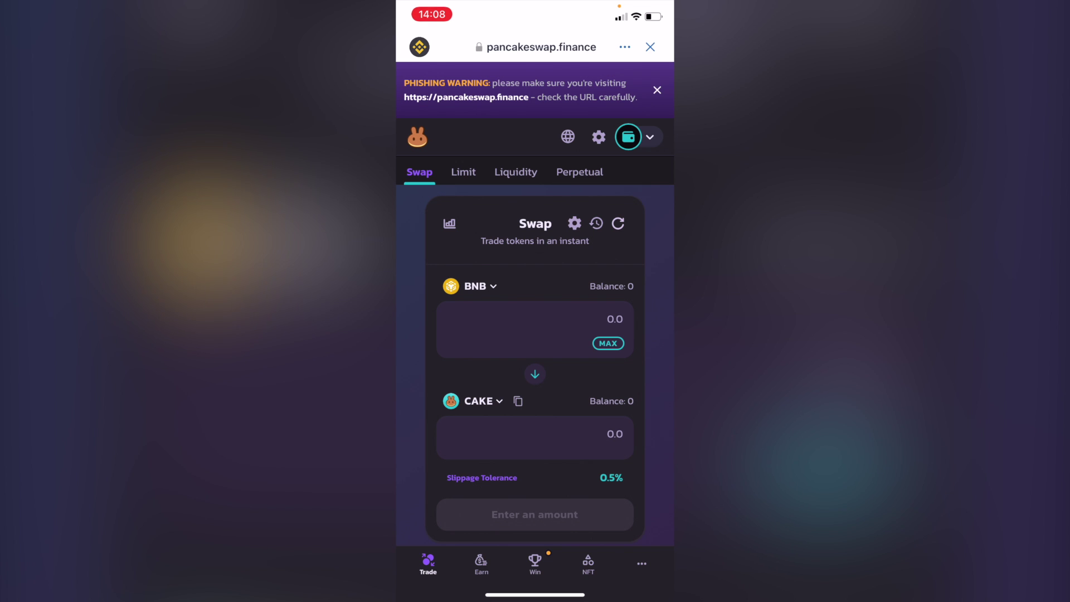
scroll(535, 335, down, 1)
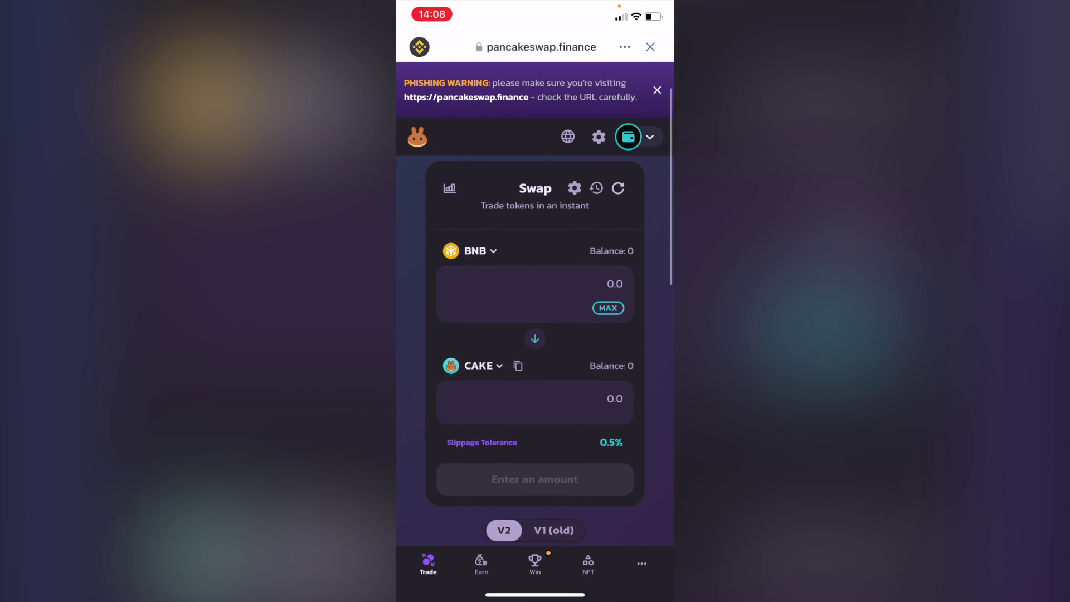
Set PancakeSwap to swap 22 ETH for TRX, quoting about 656,547 TRX
click(478, 366)
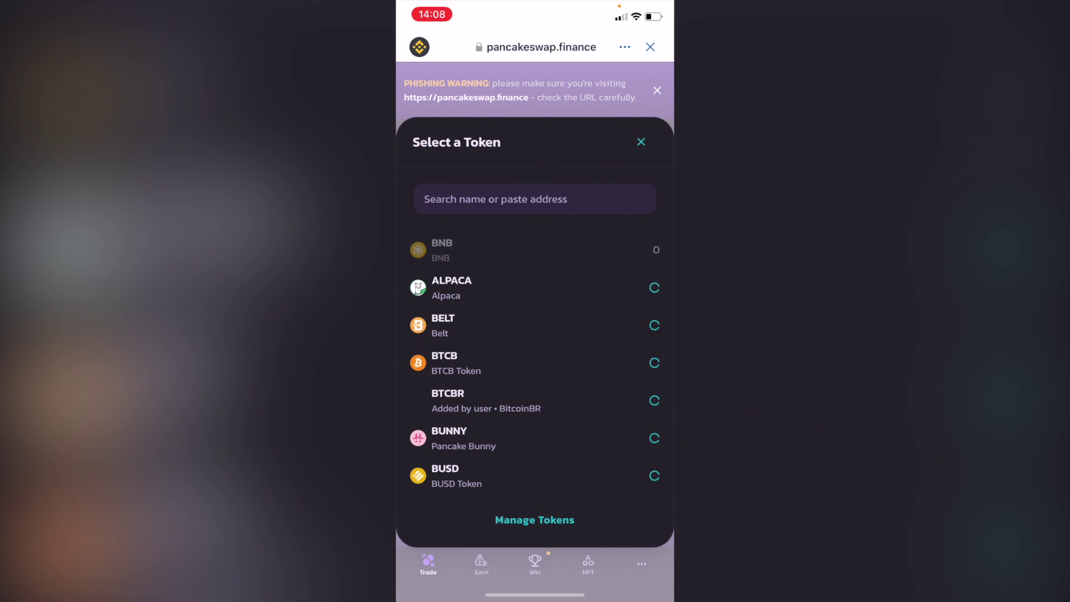
click(536, 198)
text(Eth)
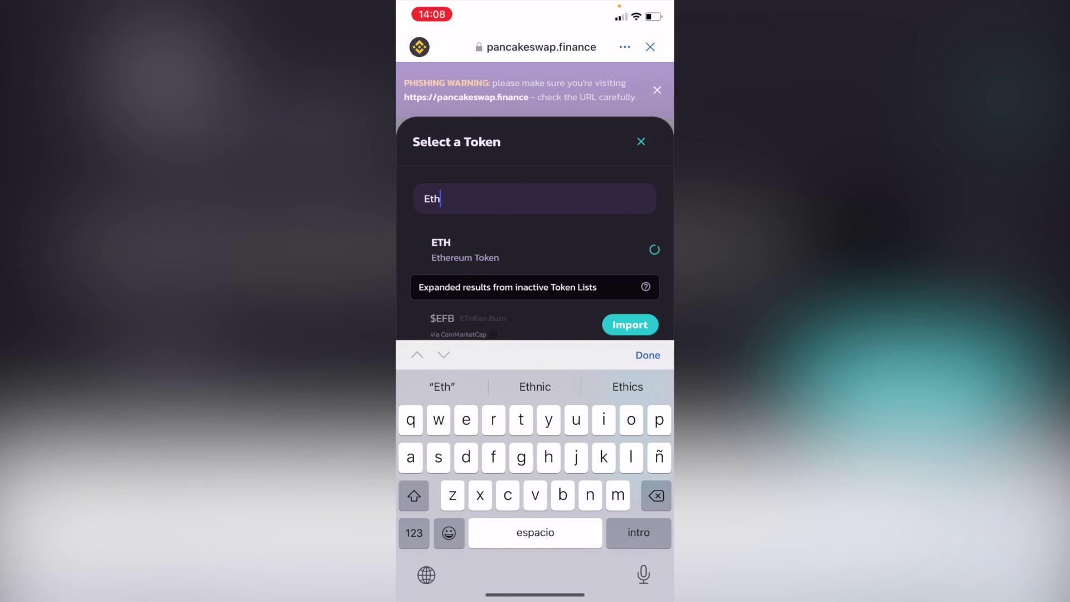
click(465, 249)
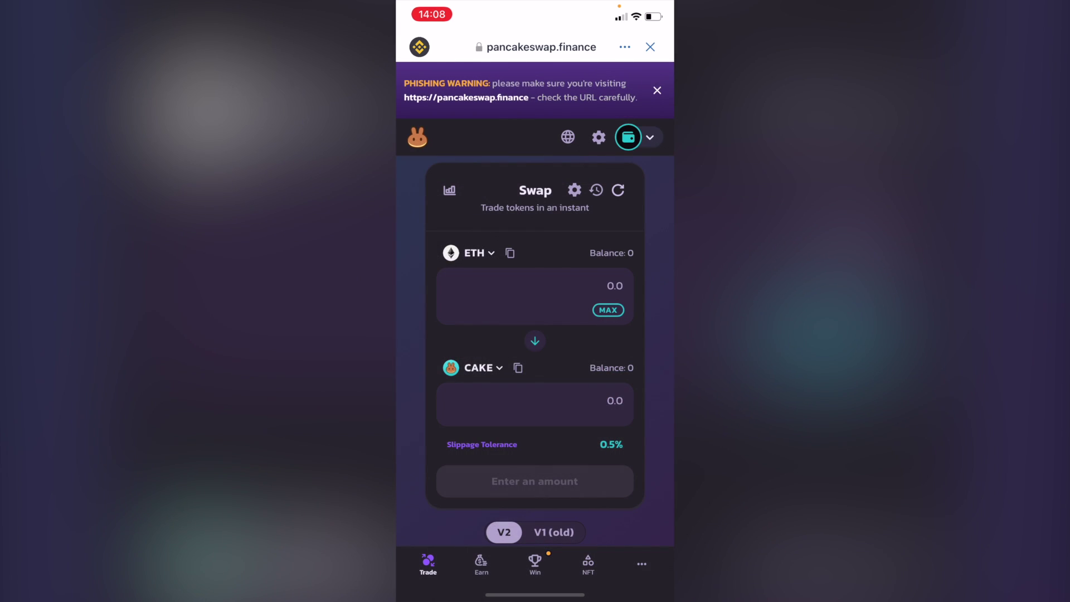
click(478, 367)
click(535, 198)
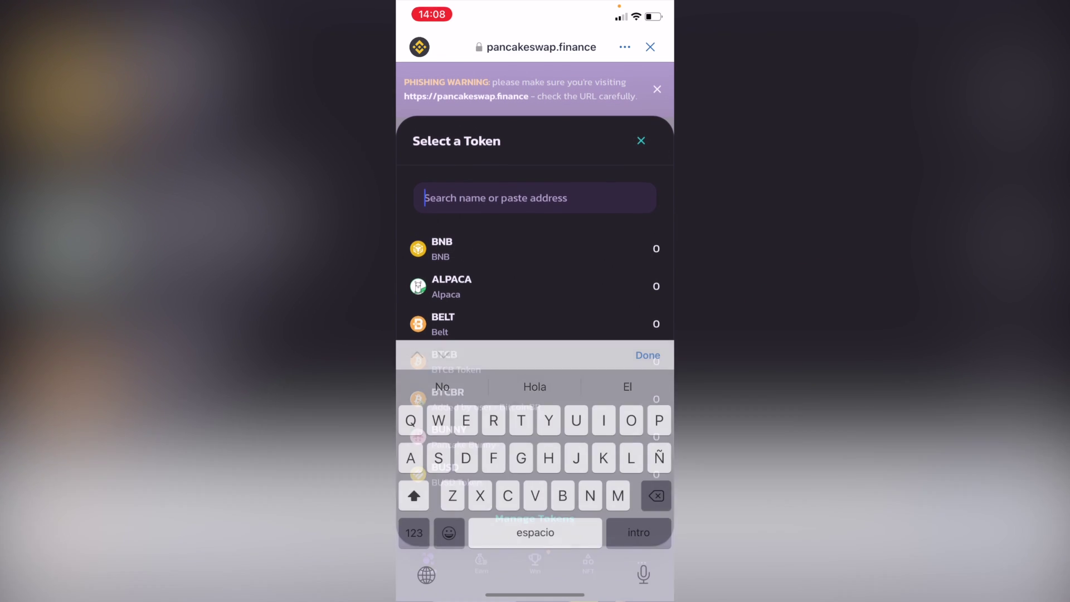
text(Trx)
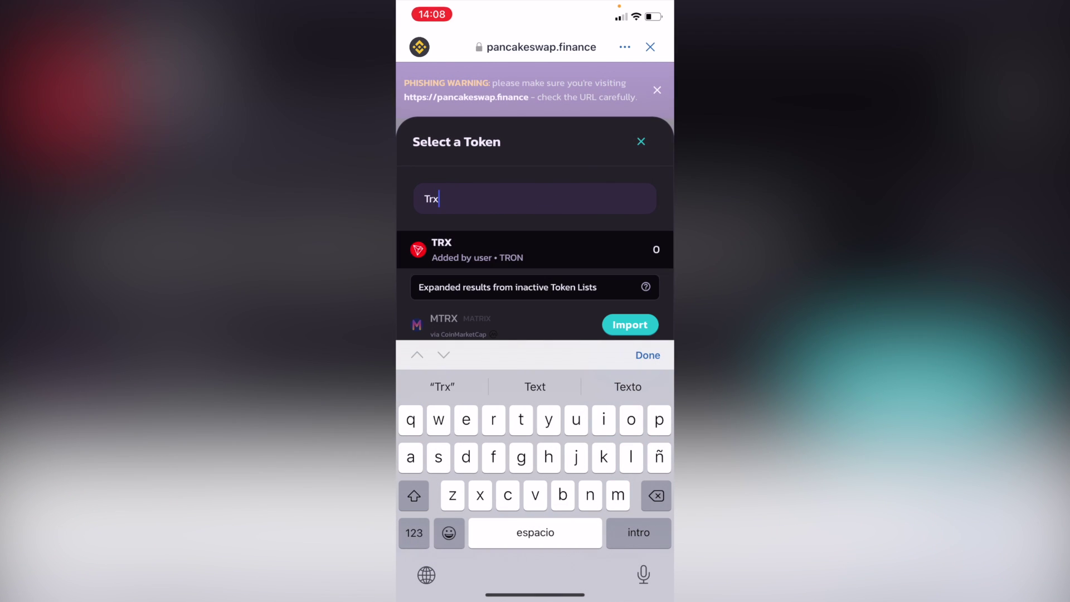
click(465, 249)
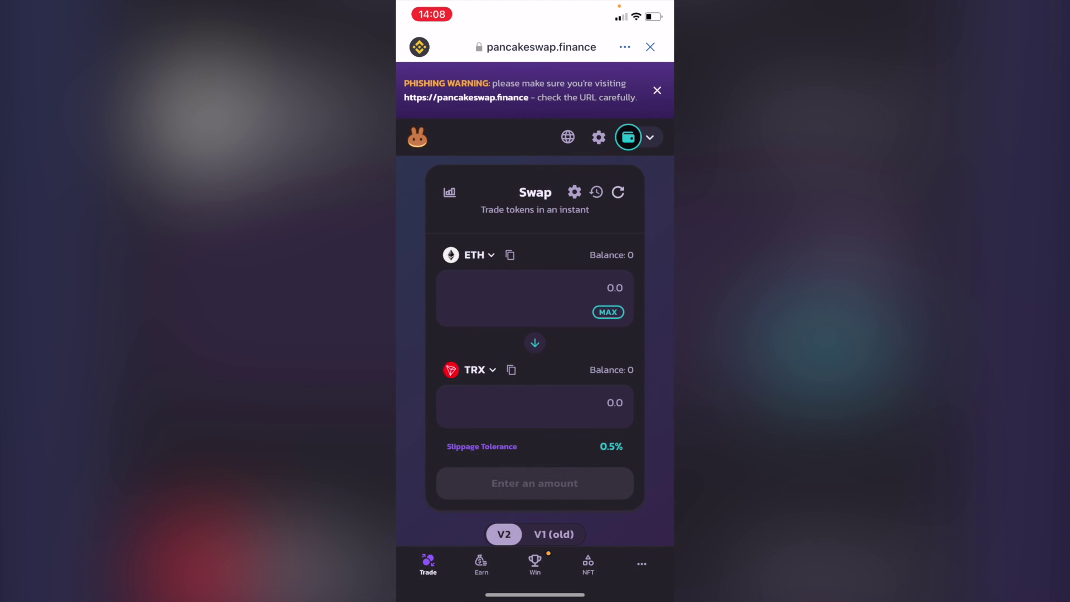
click(536, 288)
text(2)
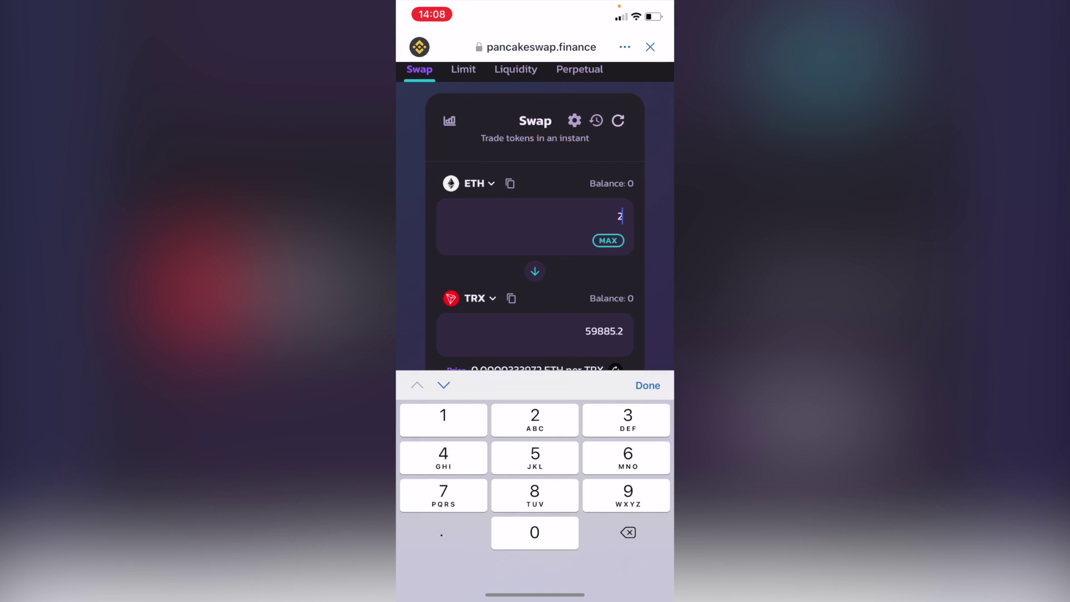
text(2)
click(645, 382)
scroll(536, 317, down, 1)
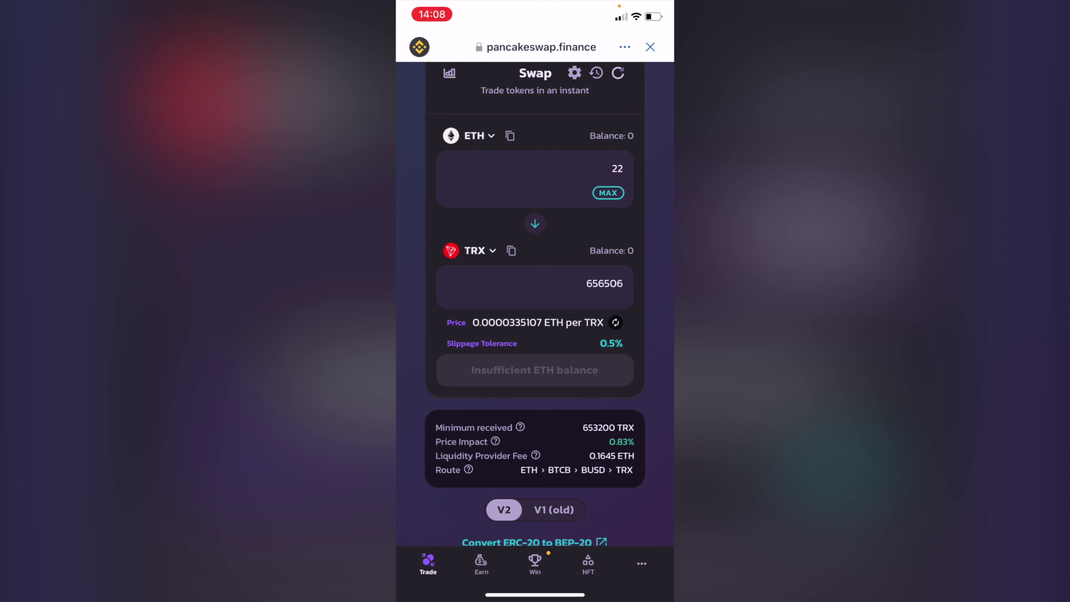
scroll(535, 335, down, 3)
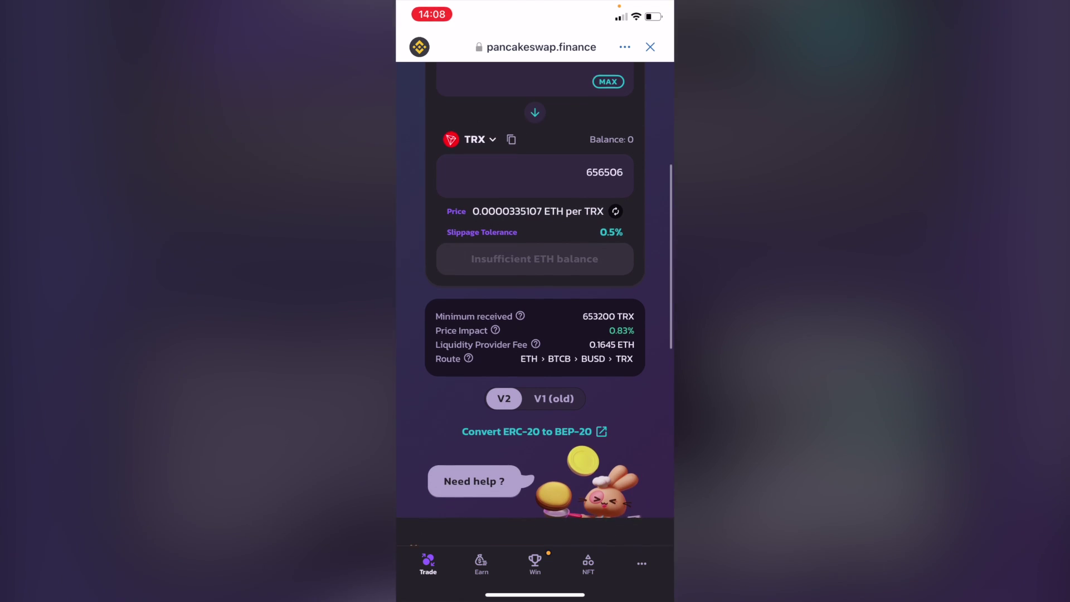
scroll(535, 335, up, 3)
scroll(535, 335, up, 1)
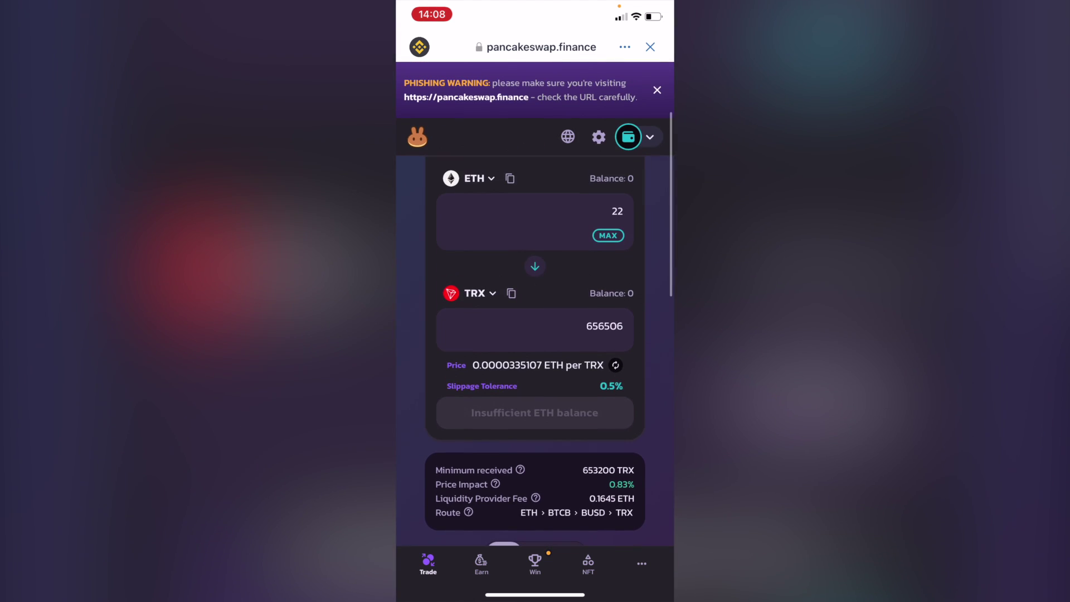
scroll(536, 334, up, 2)
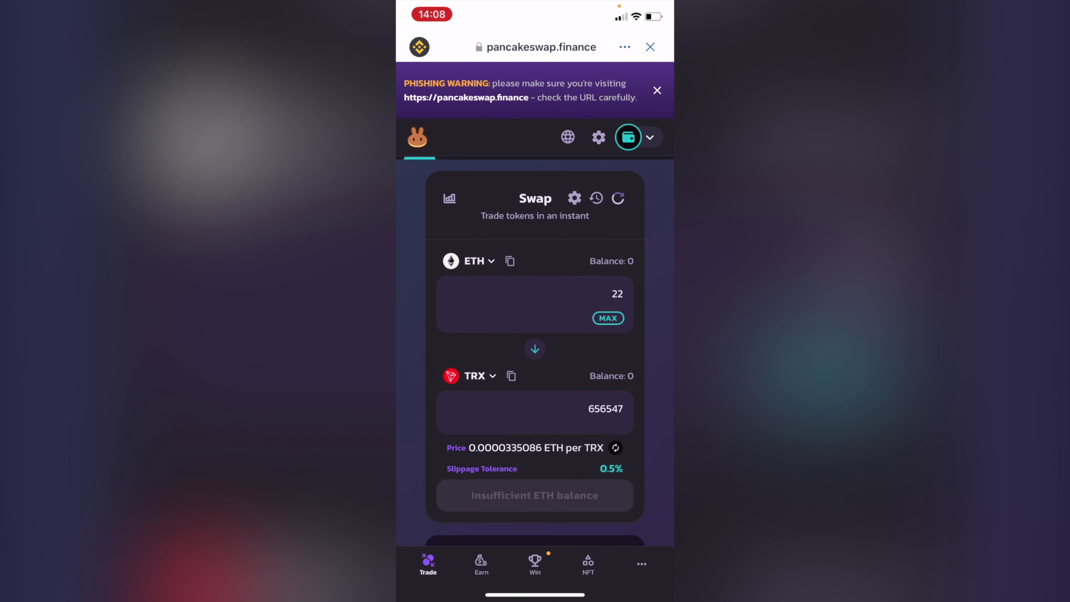
Close PancakeSwap and switch to Main Wallet under Settings > Wallets
click(651, 47)
click(639, 565)
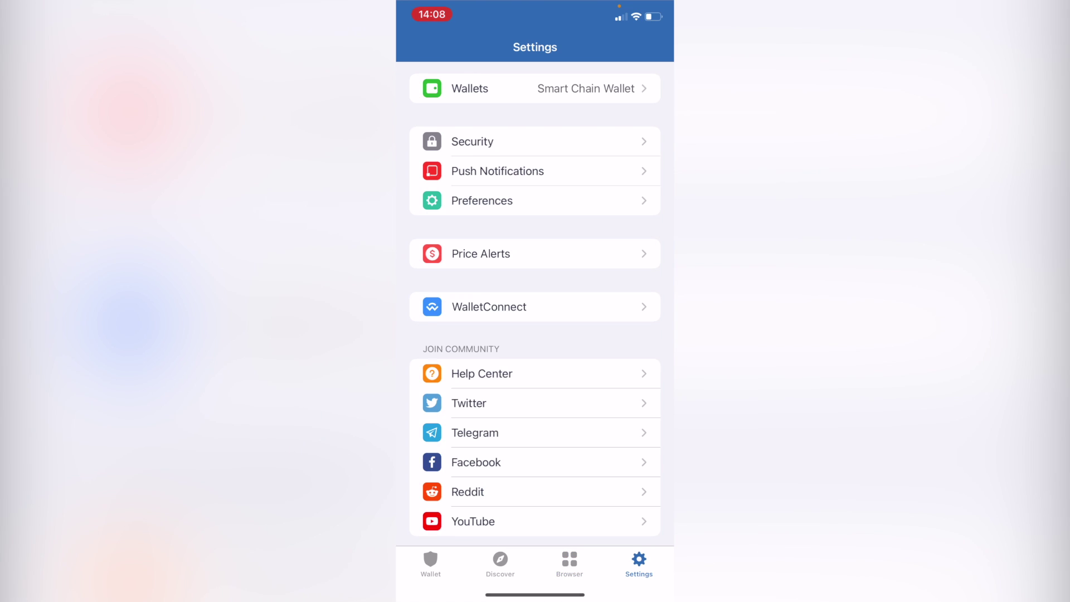
click(536, 88)
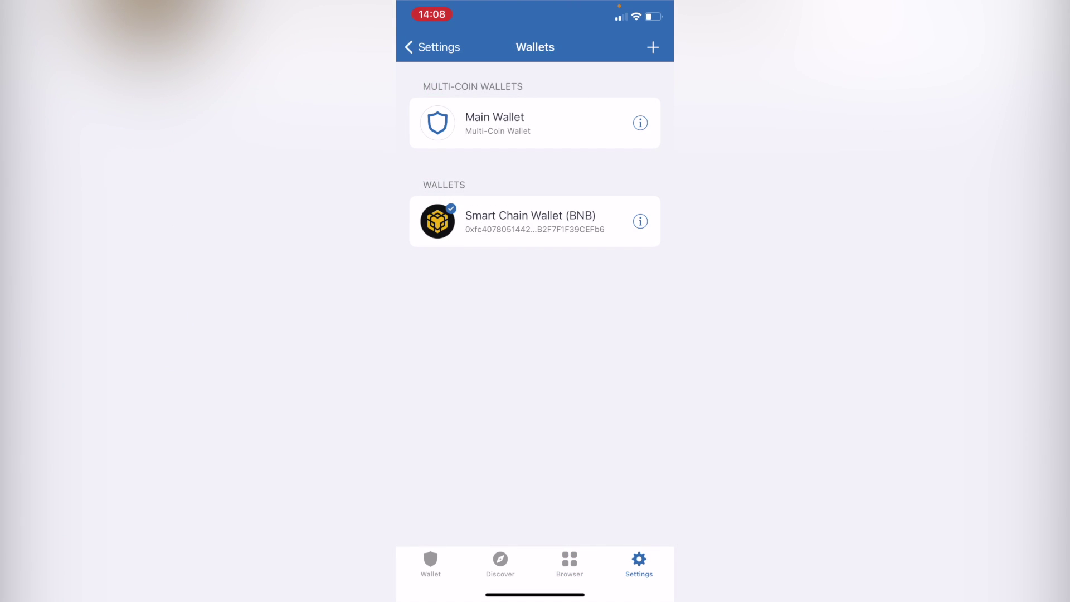
click(501, 123)
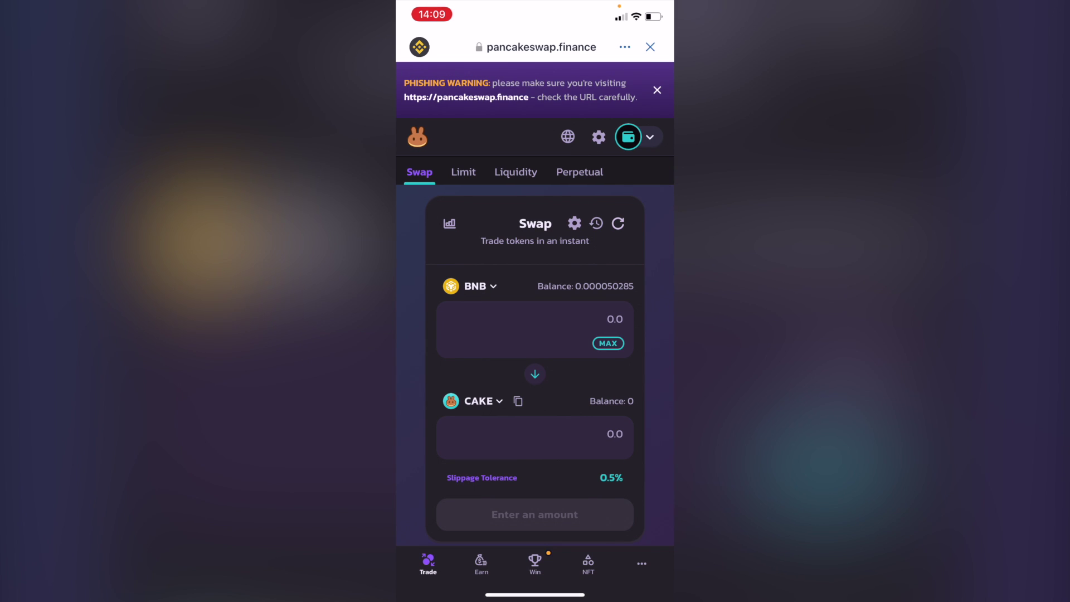
Swap the maximum 0.00005 BNB for CAKE, then dismiss the swap-failed message
click(609, 343)
scroll(535, 334, down, 3)
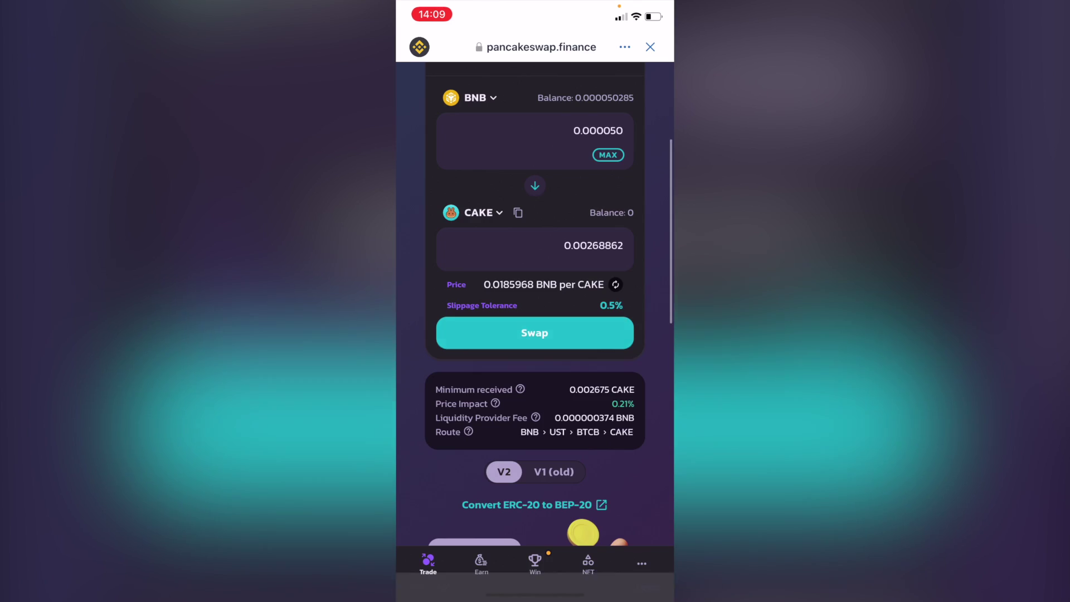
click(535, 332)
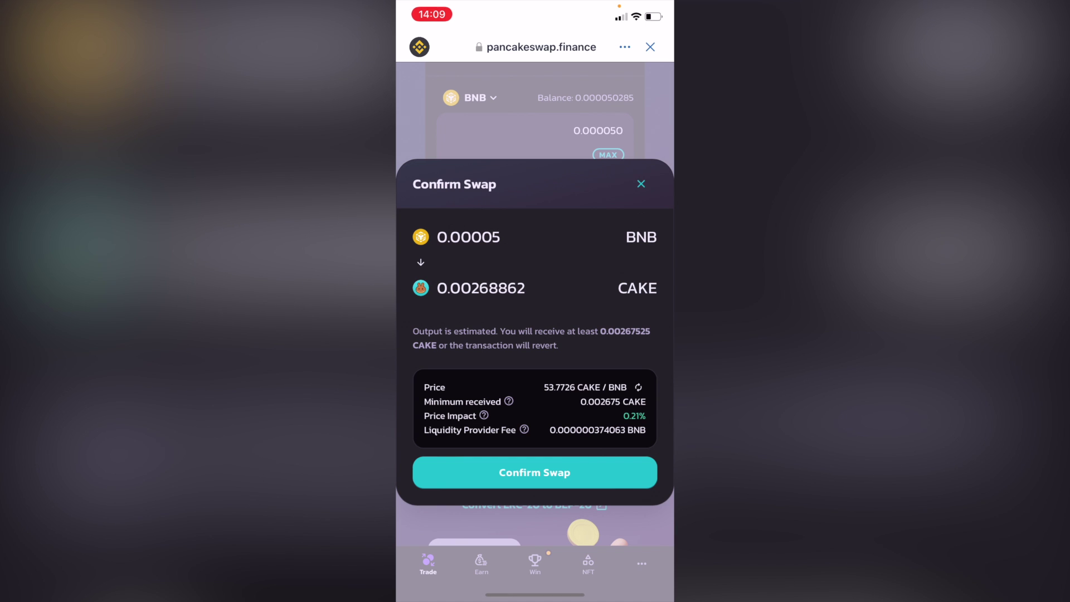
click(534, 473)
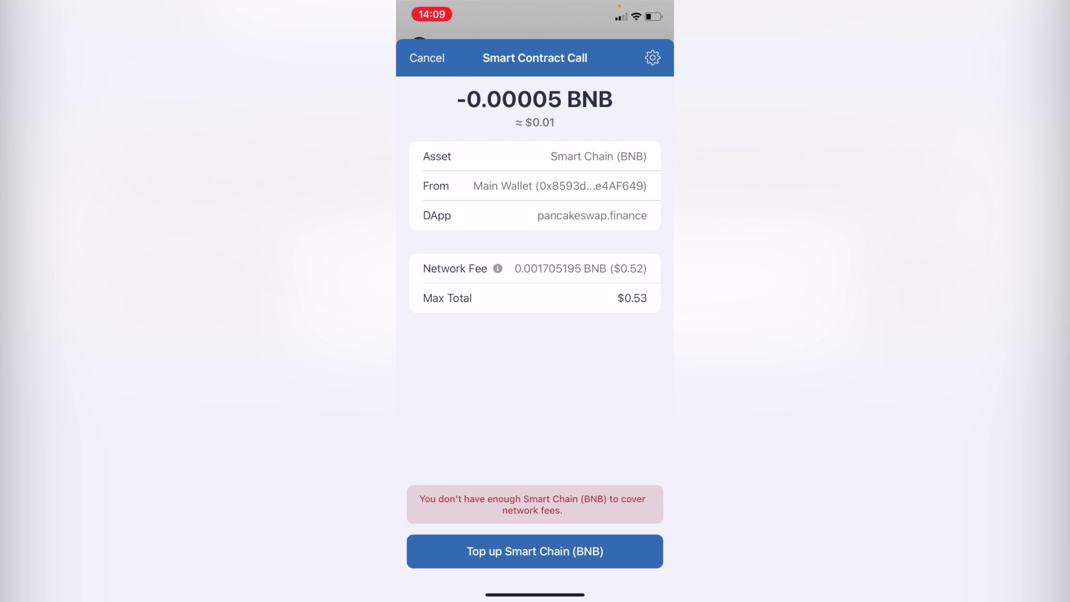
scroll(535, 193, down, 1)
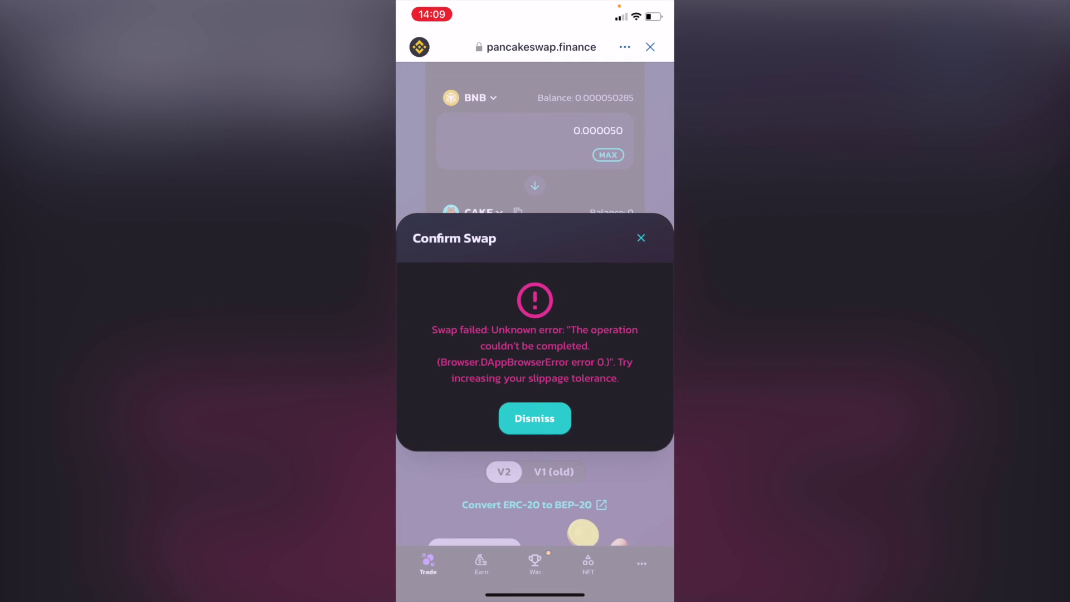
click(534, 418)
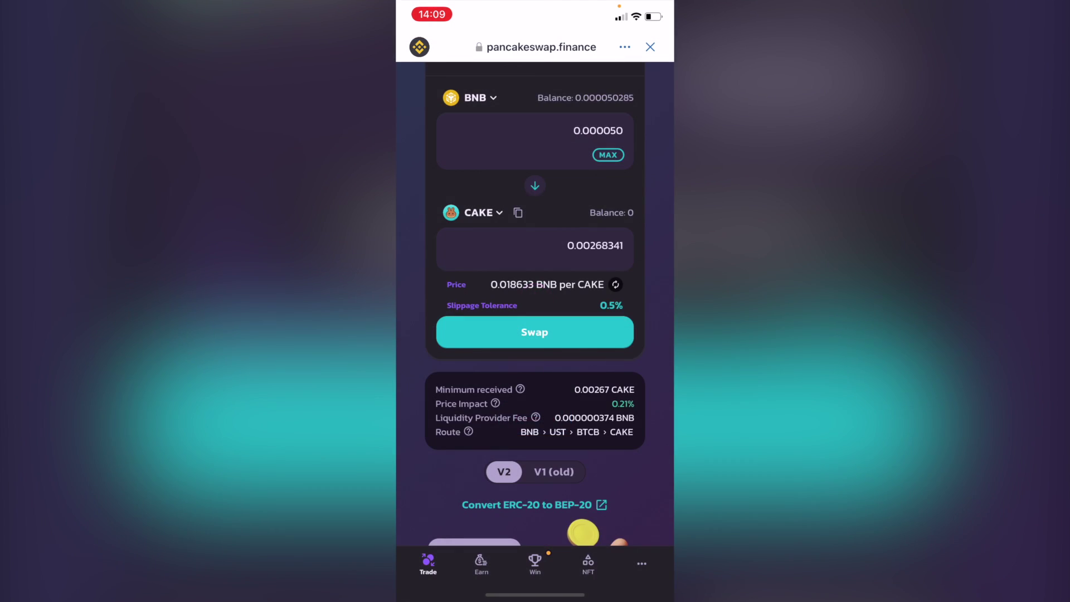
Close PancakeSwap, check Main Wallet's $2.62 balances showing 0 BNB, and return to browser history
click(651, 47)
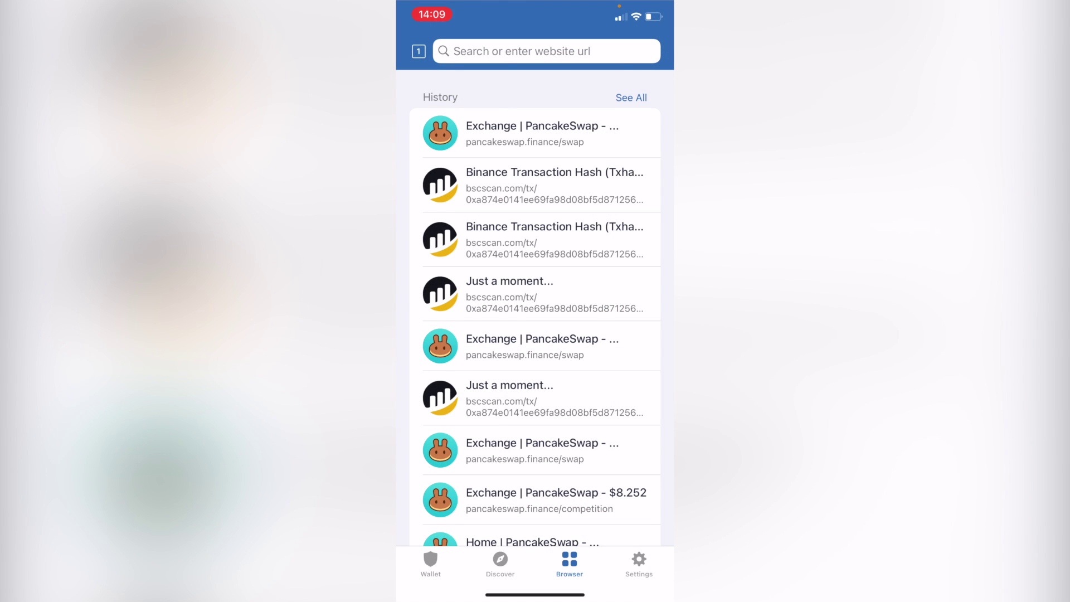
click(431, 565)
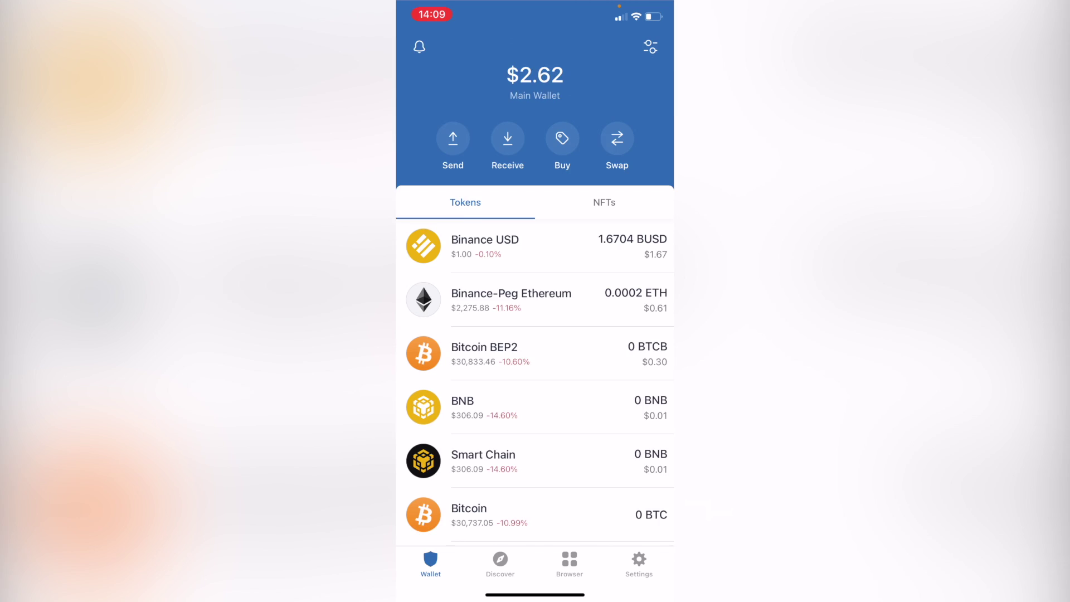
click(569, 565)
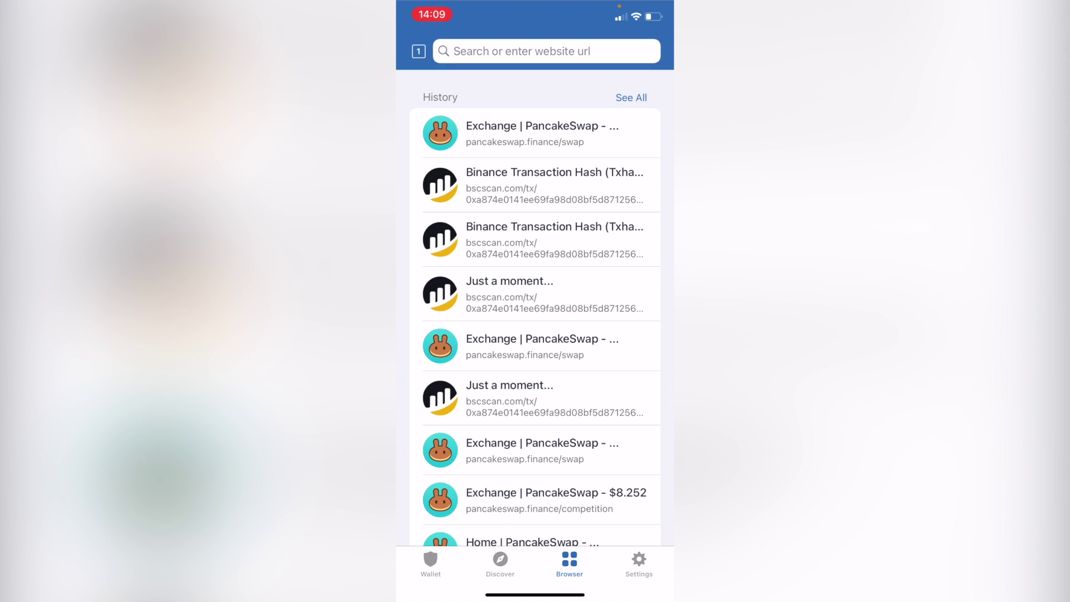